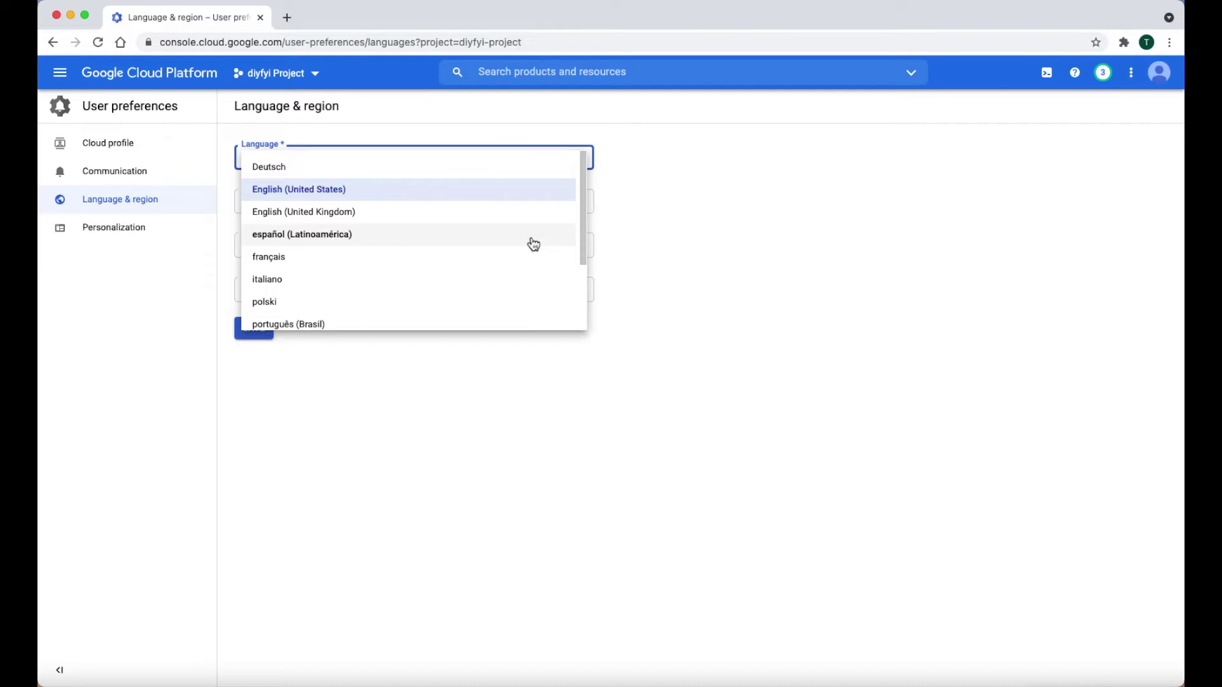
- Set the console language to Deutsch, save the preference and dismiss the translation offer
{"action": "left_click", "coordinate": [523, 171]}
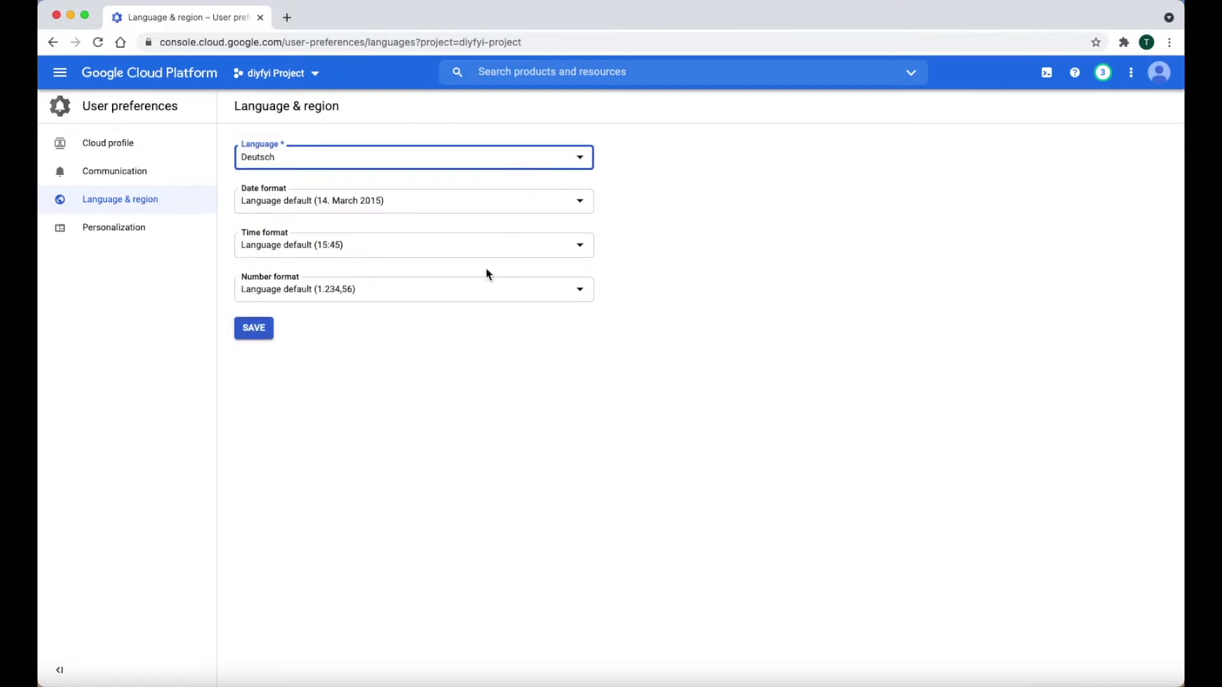
{"action": "left_click", "coordinate": [254, 328]}
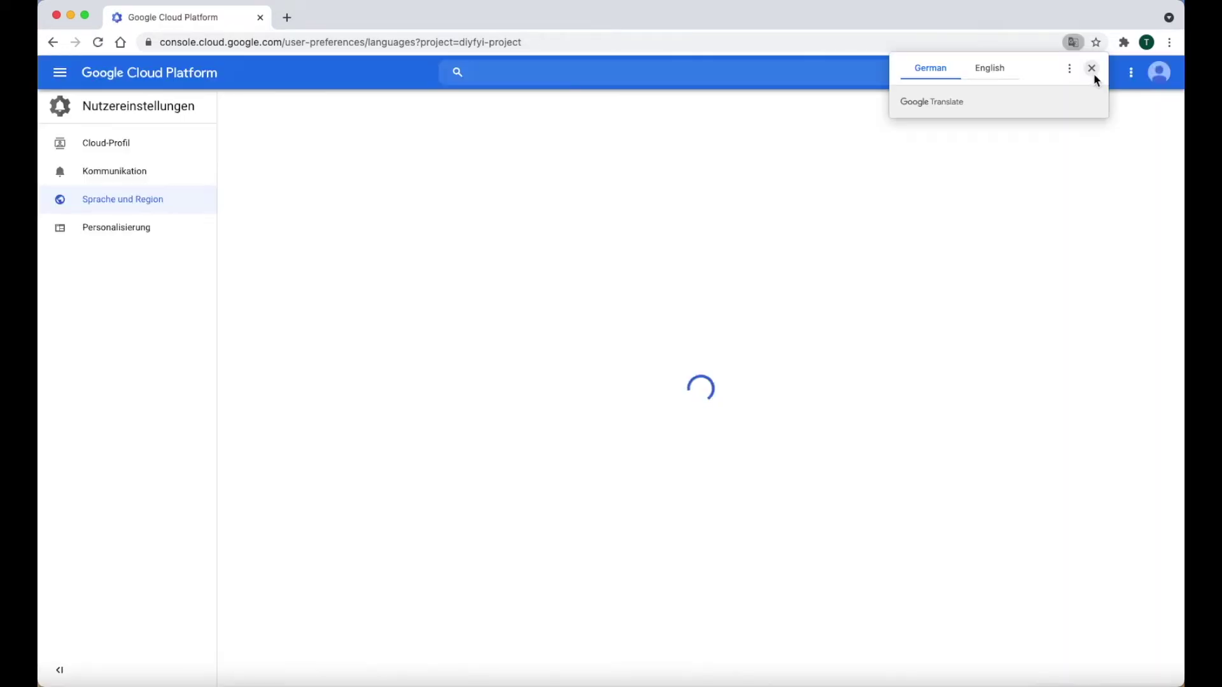
{"action": "left_click", "coordinate": [1093, 71]}
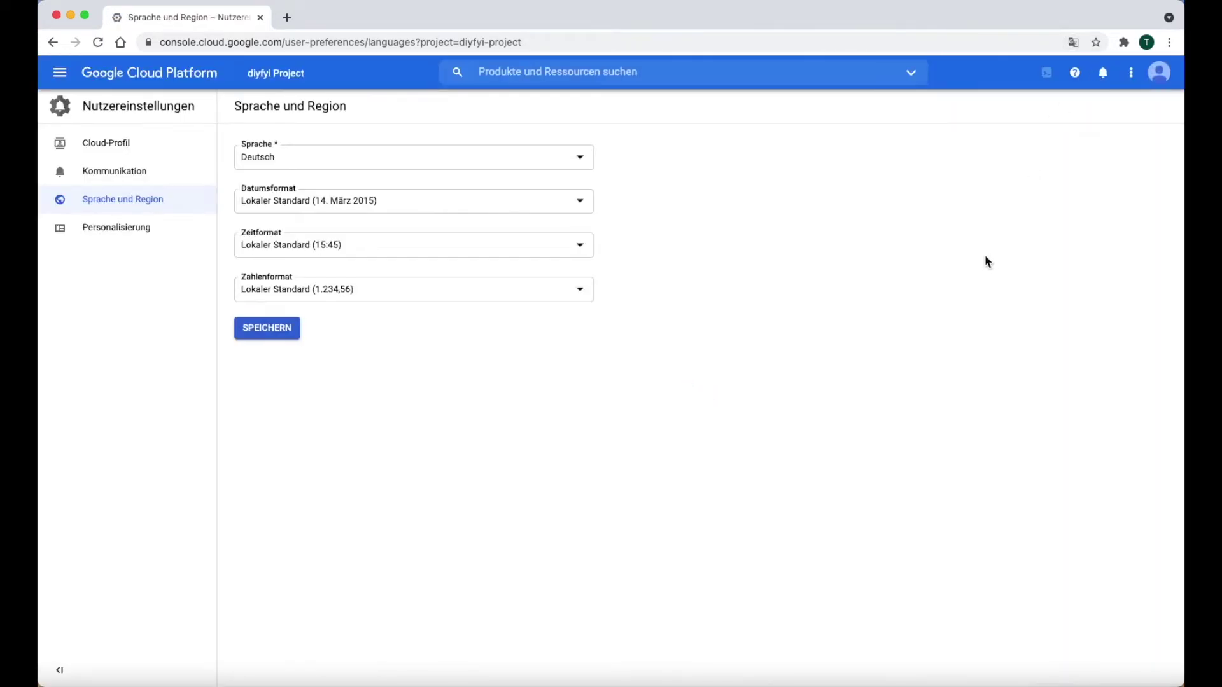
- Open the diyfyi Project's home dashboard to view it in German
{"action": "left_click", "coordinate": [61, 76]}
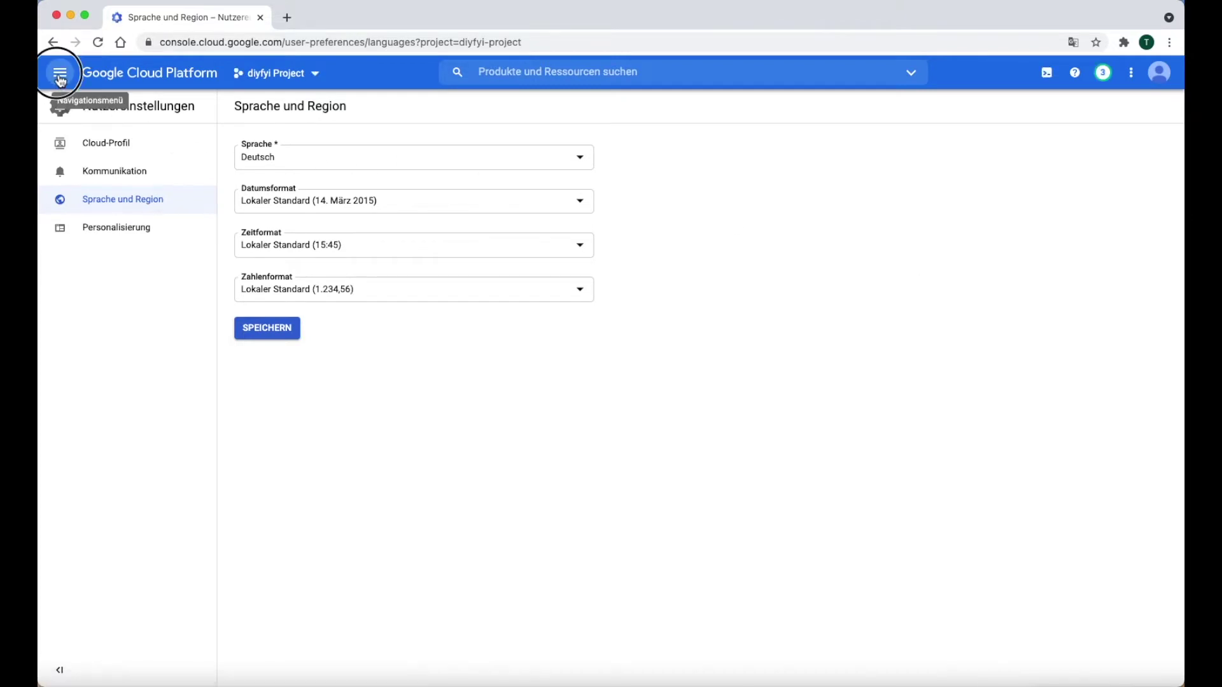
{"action": "mouse_move", "coordinate": [61, 128]}
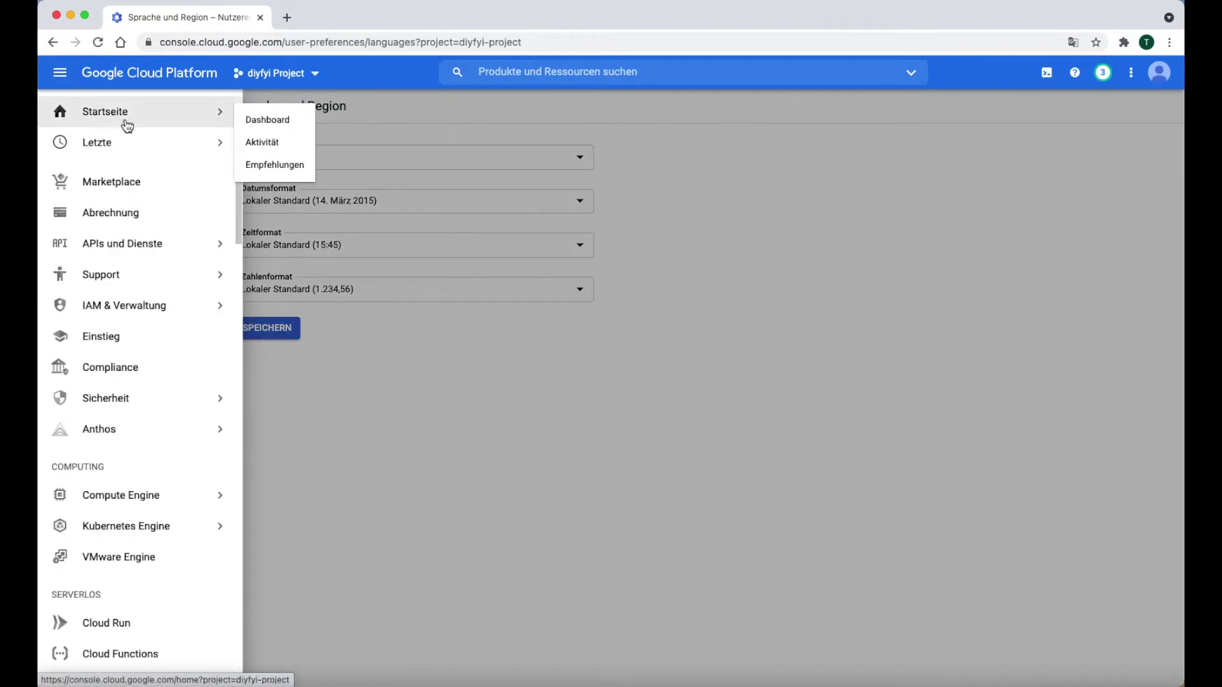
{"action": "left_click", "coordinate": [258, 121]}
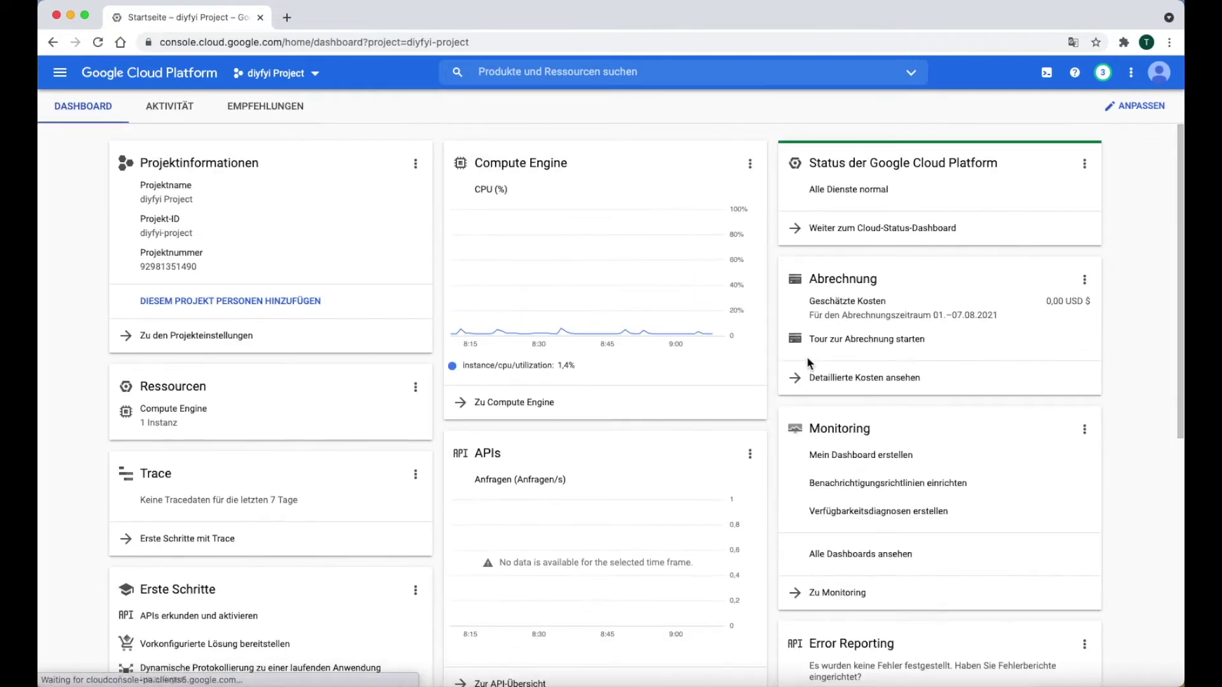
- Set the console language back to English (United States) in the user preferences and save it
{"action": "left_click", "coordinate": [1133, 74]}
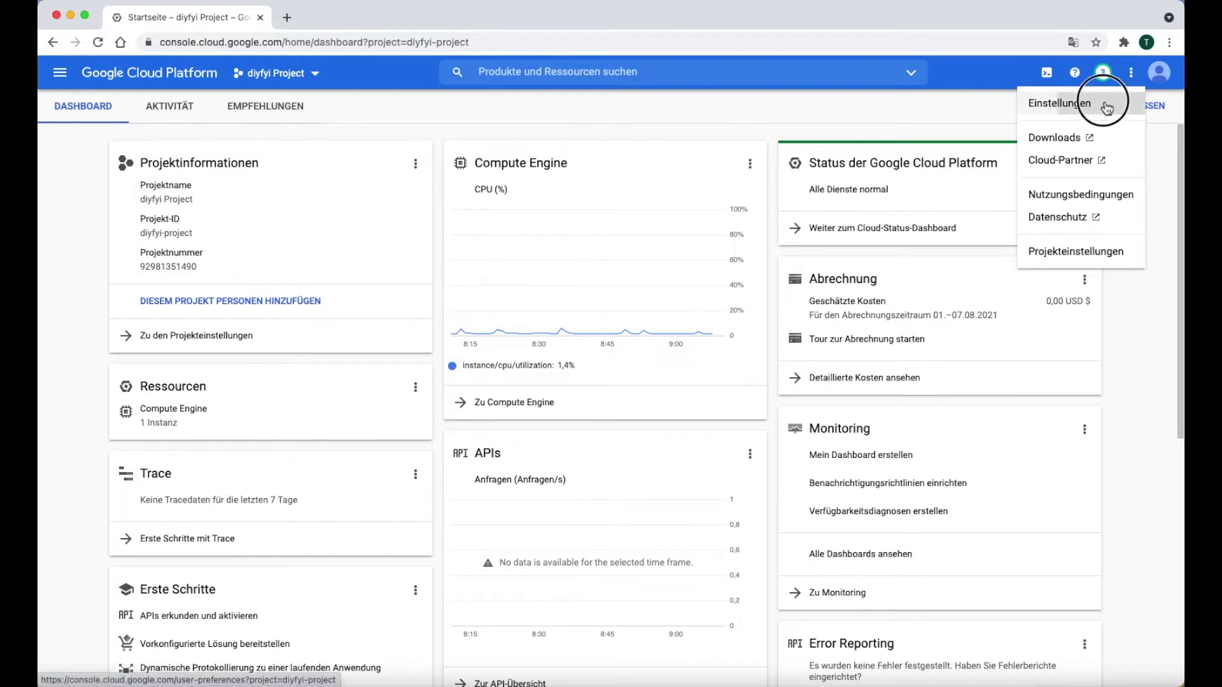
{"action": "left_click", "coordinate": [1106, 108]}
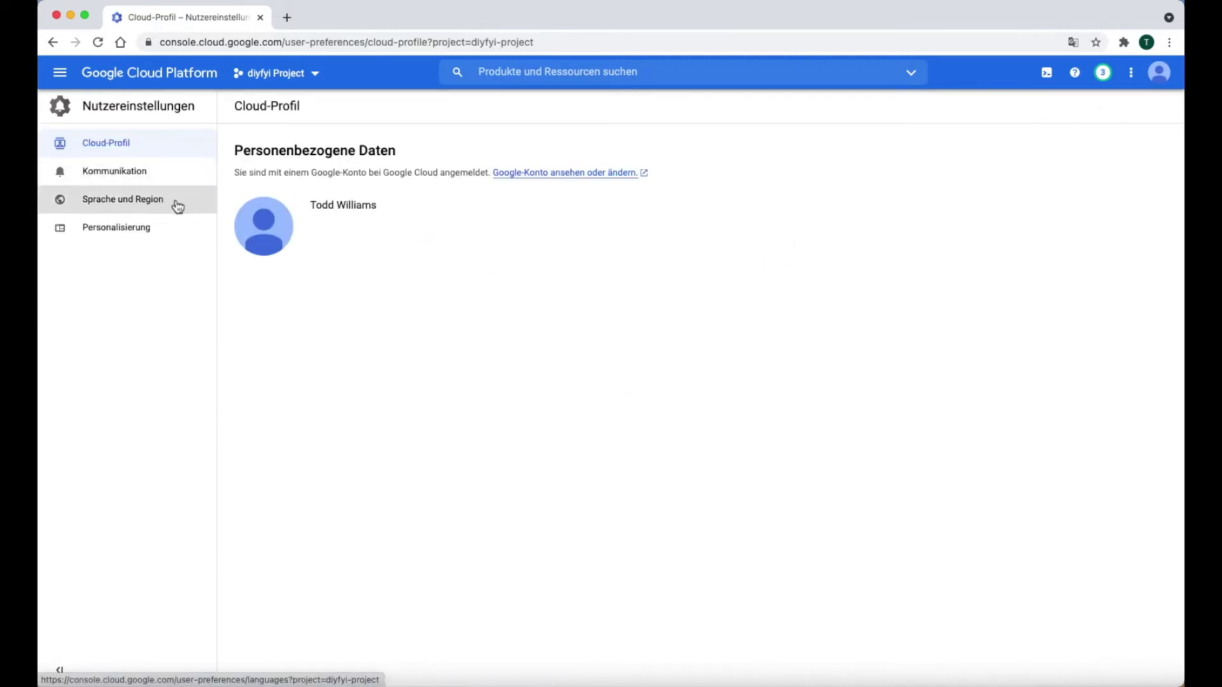
{"action": "left_click", "coordinate": [178, 205]}
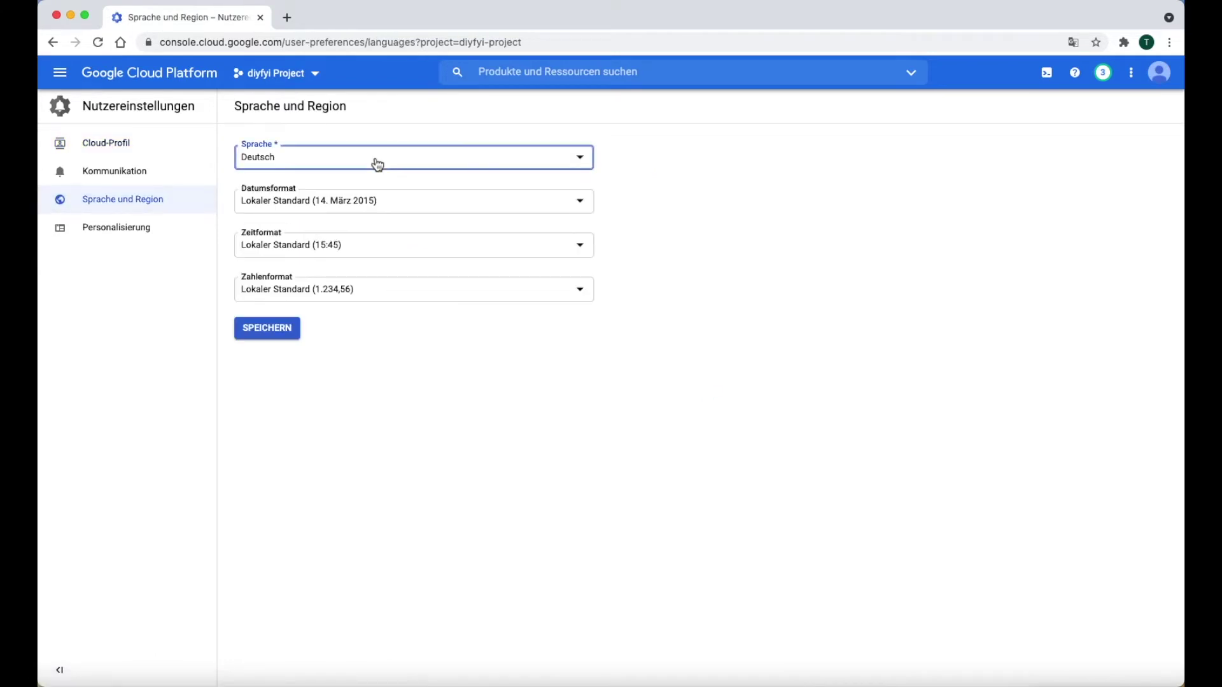
{"action": "left_click", "coordinate": [377, 164]}
{"action": "left_click", "coordinate": [367, 190]}
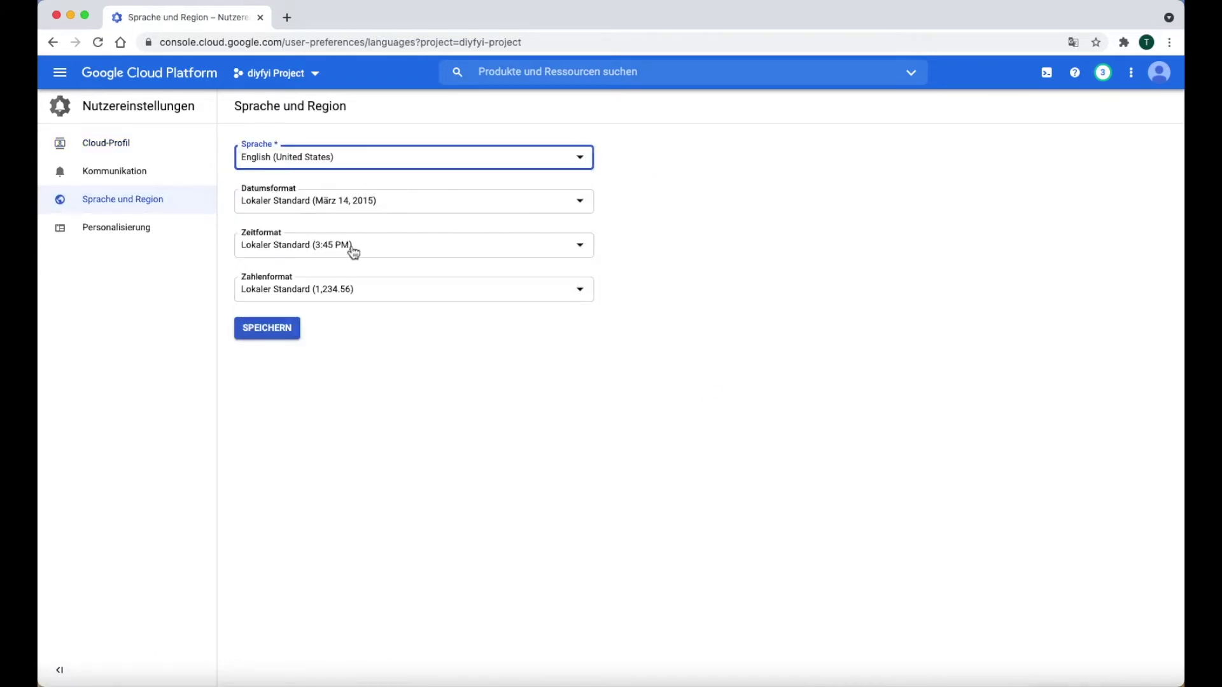
{"action": "left_click", "coordinate": [291, 331]}
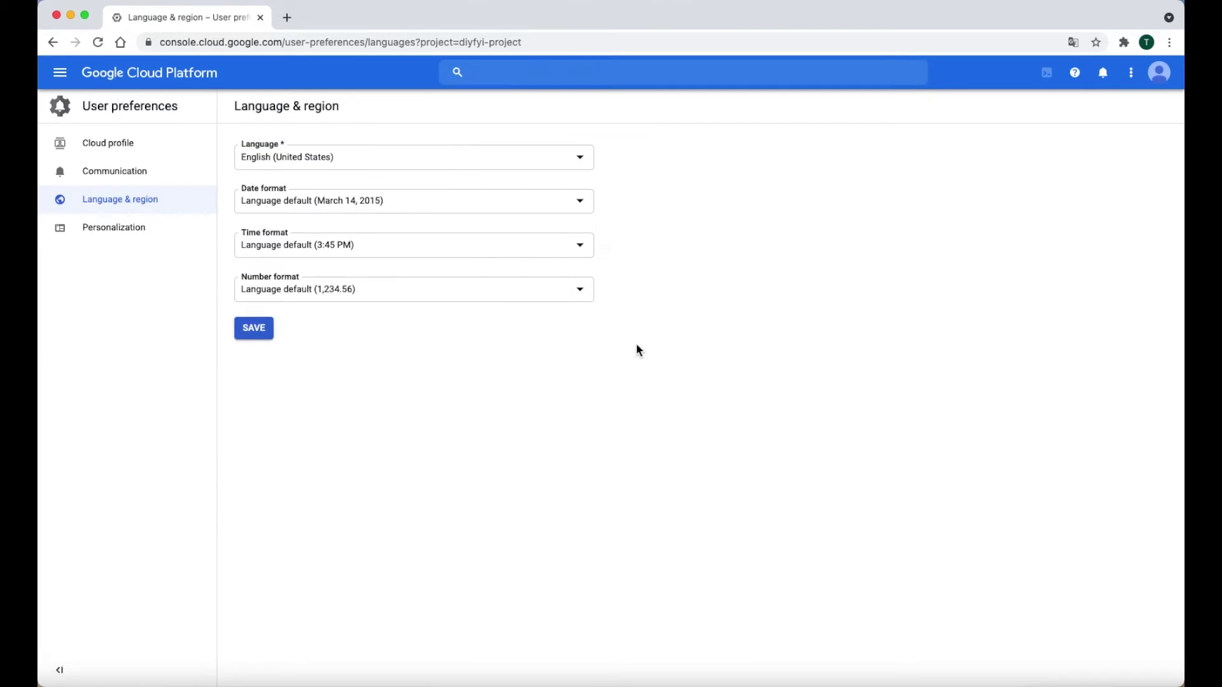
- Return to the home dashboard of diyfyi Project
{"action": "left_click", "coordinate": [60, 74]}
{"action": "mouse_move", "coordinate": [217, 113]}
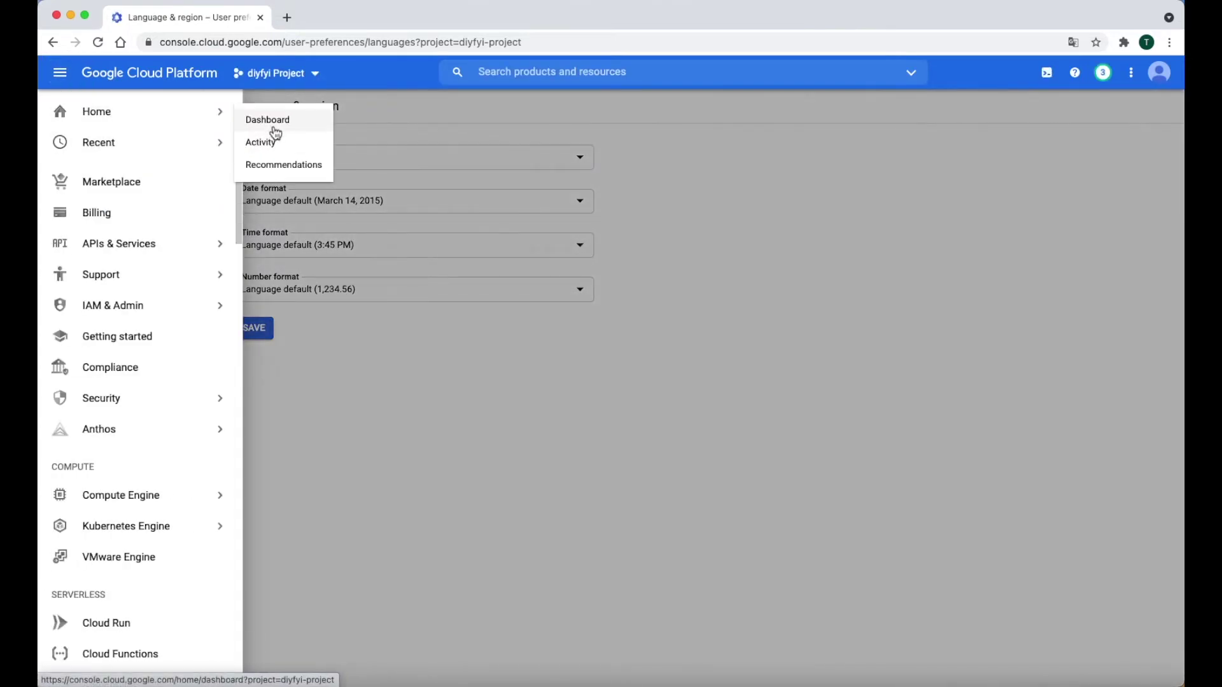
{"action": "left_click", "coordinate": [275, 132]}
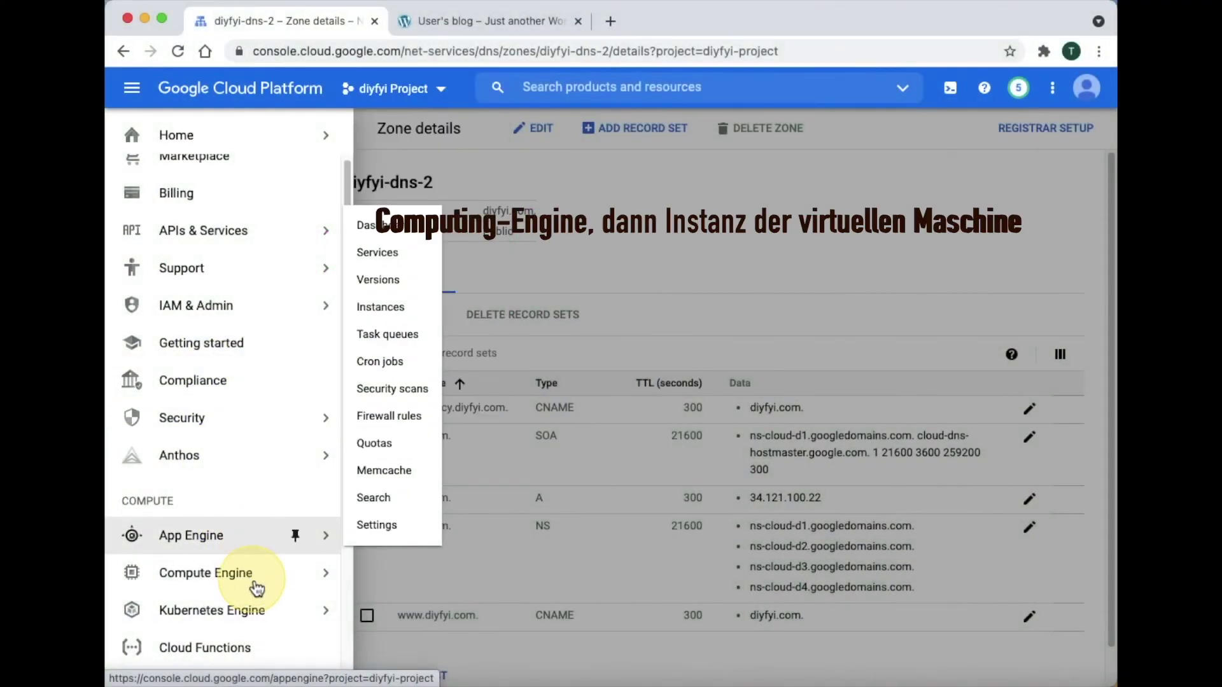
- Delete the diyfyi-fix virtual machine from the Compute Engine VM instances and reload the page
{"action": "mouse_move", "coordinate": [254, 584]}
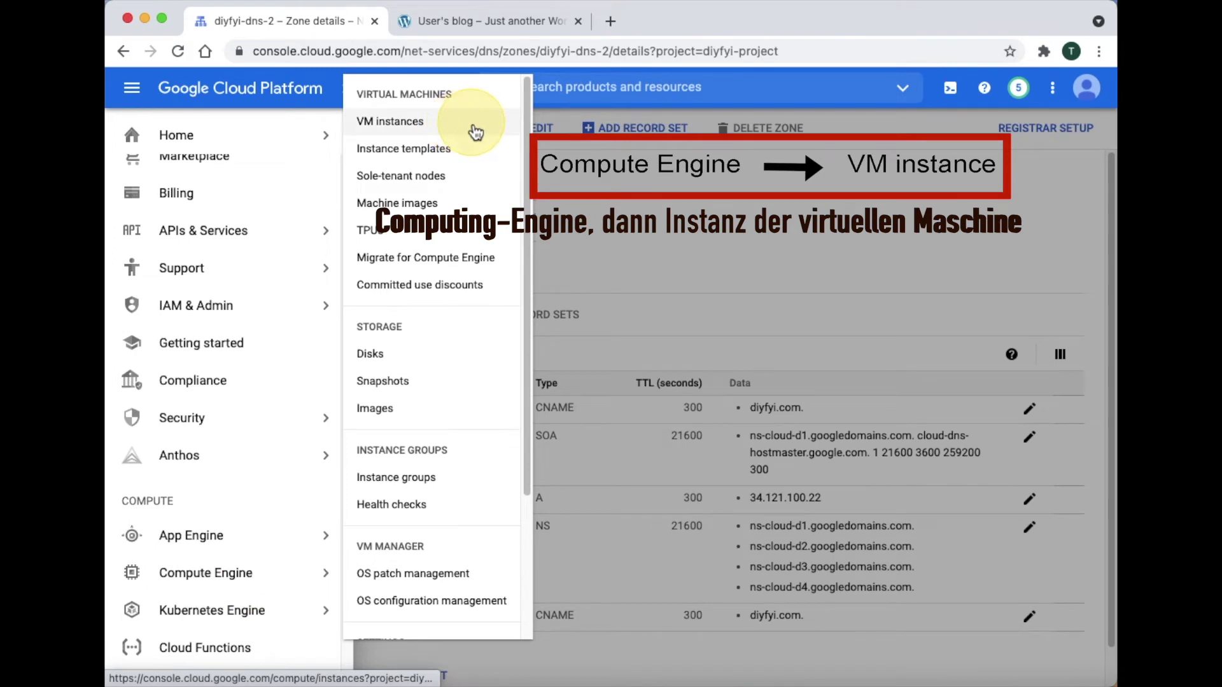
{"action": "left_click", "coordinate": [475, 132]}
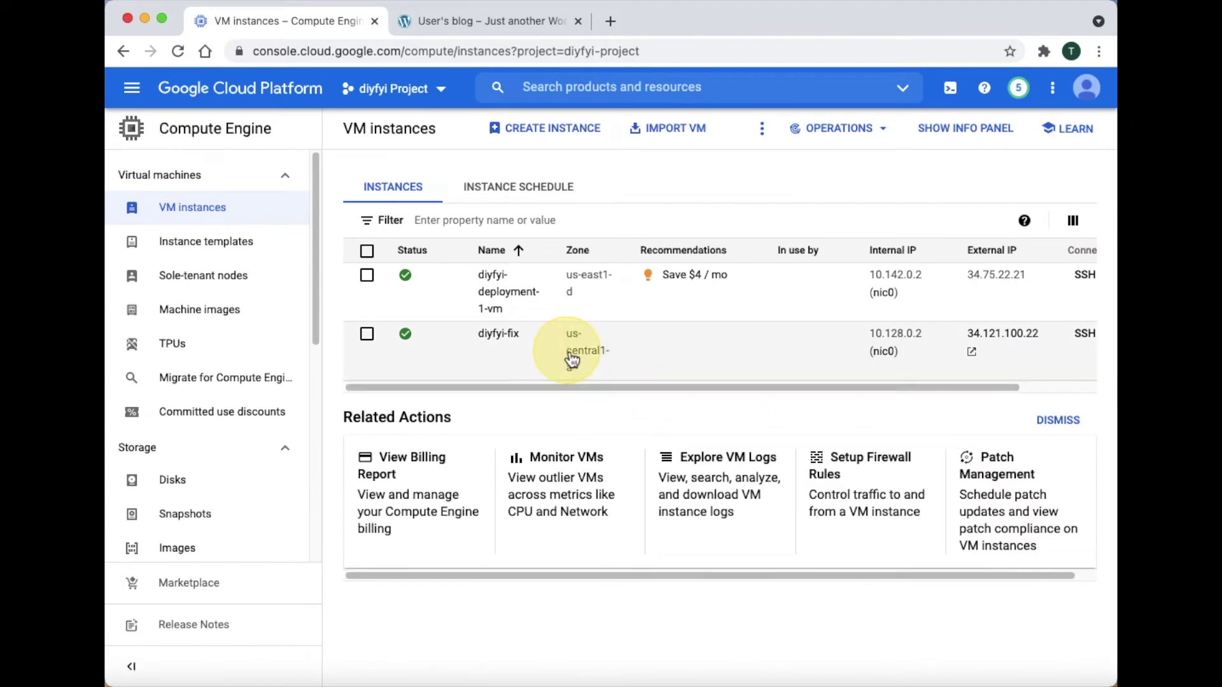
{"action": "left_click_drag", "start_coordinate": [572, 387], "coordinate": [630, 388]}
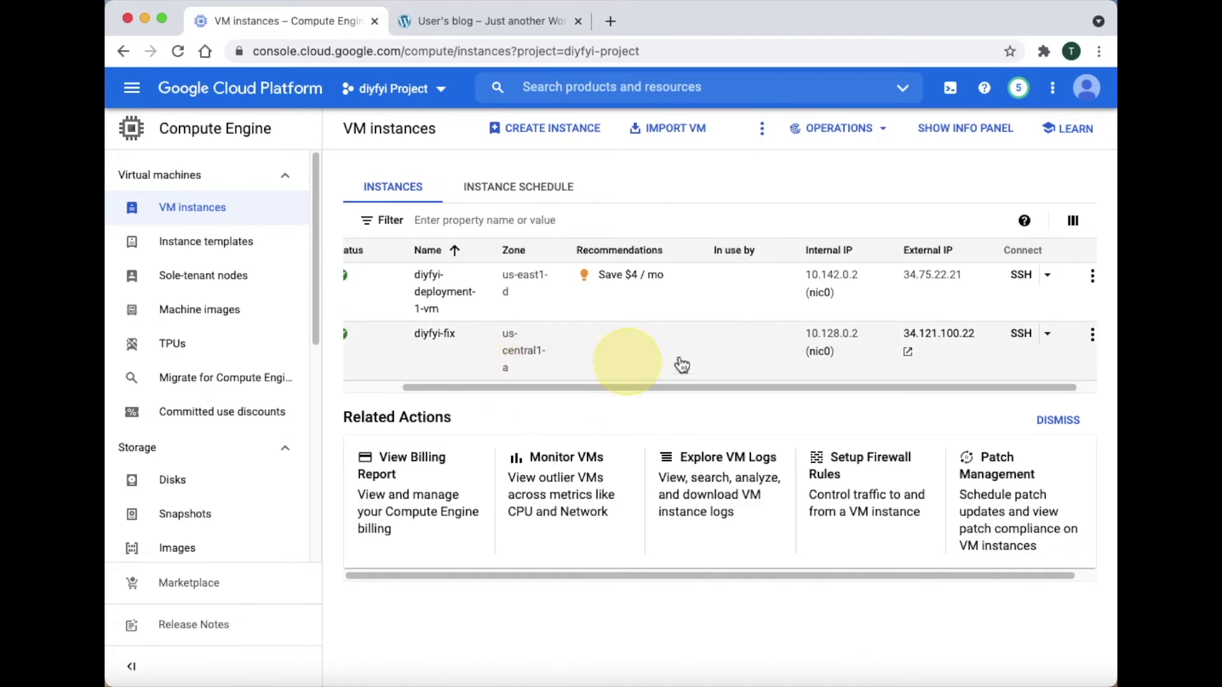
{"action": "left_click", "coordinate": [1091, 335]}
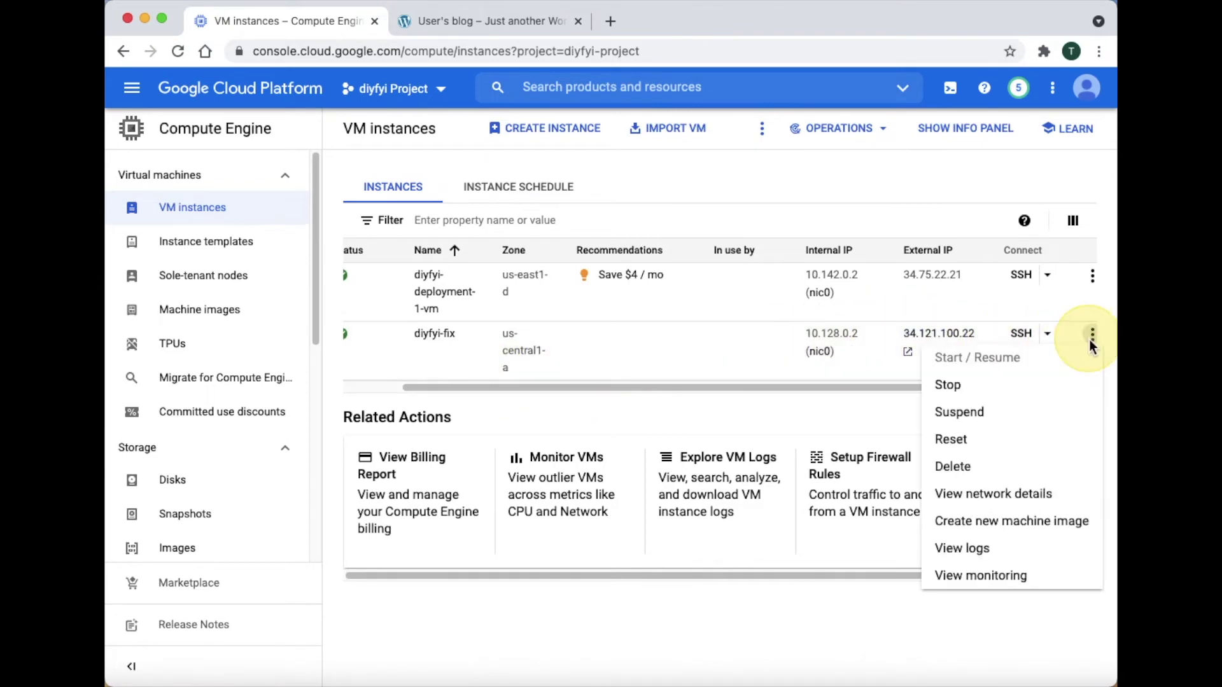
{"action": "left_click", "coordinate": [1041, 469]}
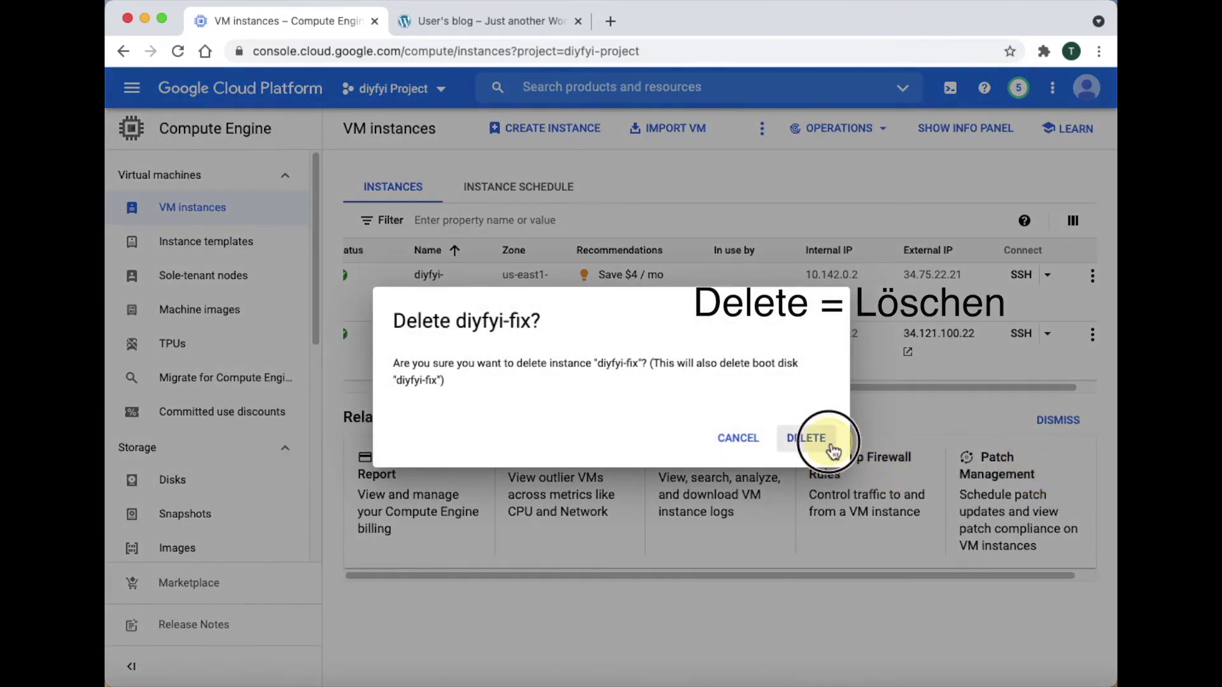
{"action": "left_click", "coordinate": [833, 450]}
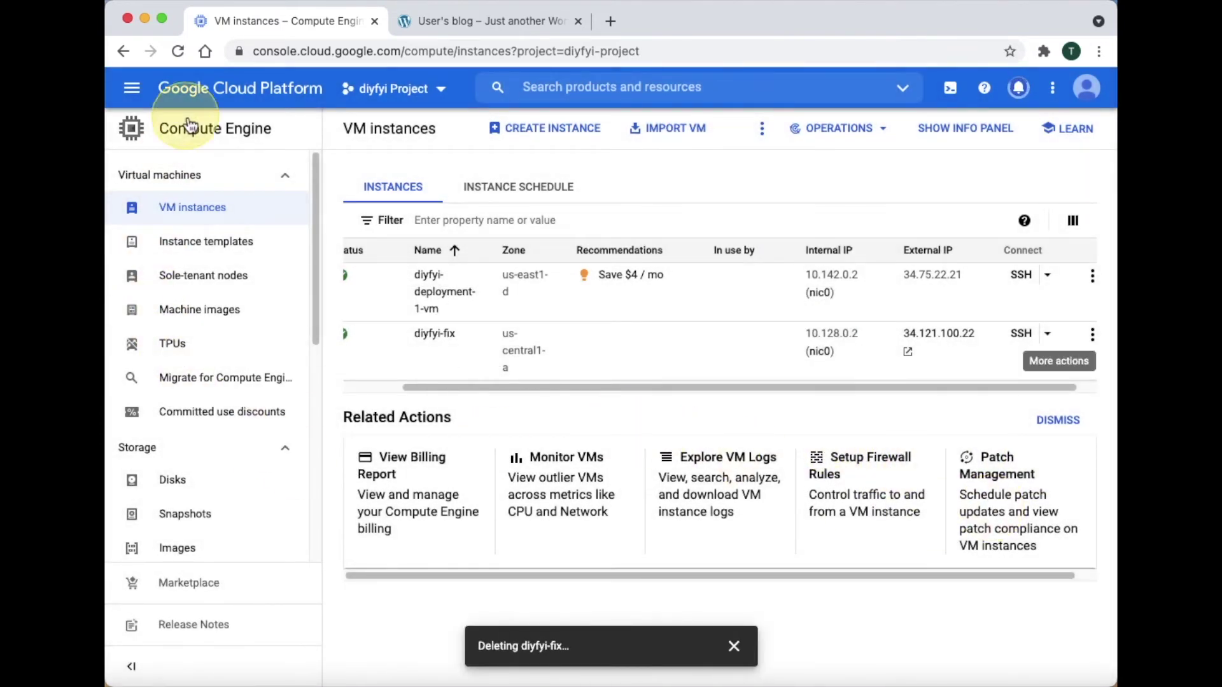
{"action": "left_click", "coordinate": [180, 51]}
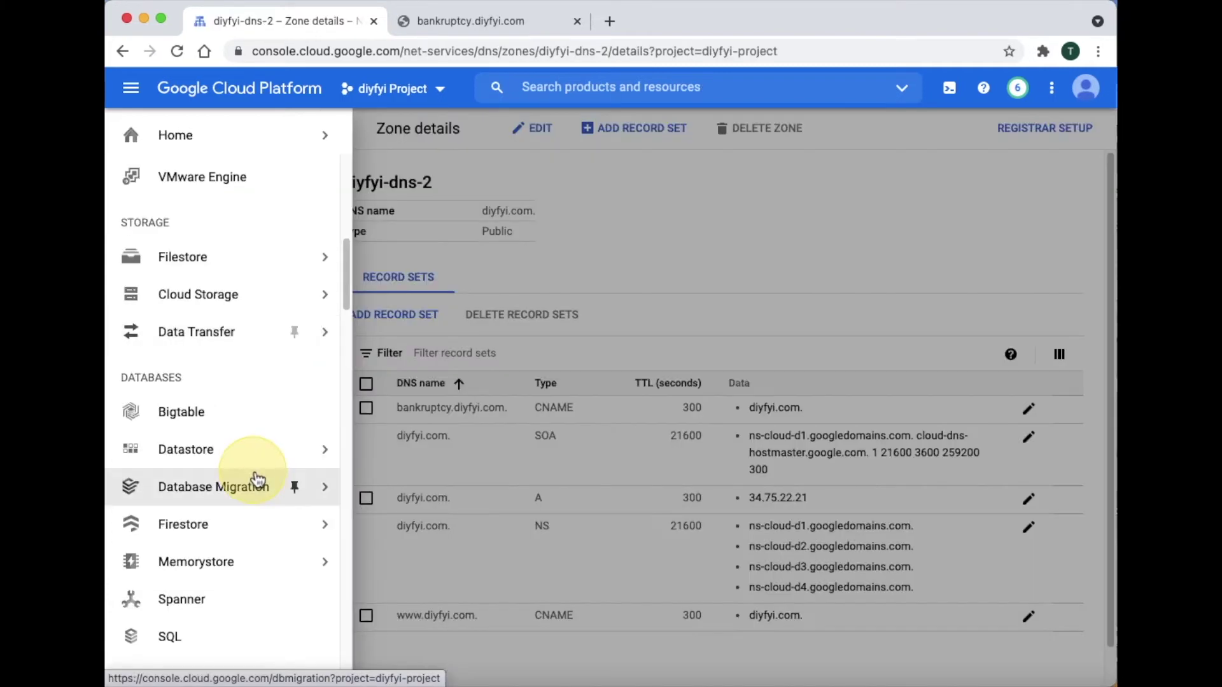
- Release the static external IP address diyfyi-fix in the VPC network and confirm its deletion
{"action": "scroll", "coordinate": [254, 480], "scroll_direction": "down", "scroll_amount": 5}
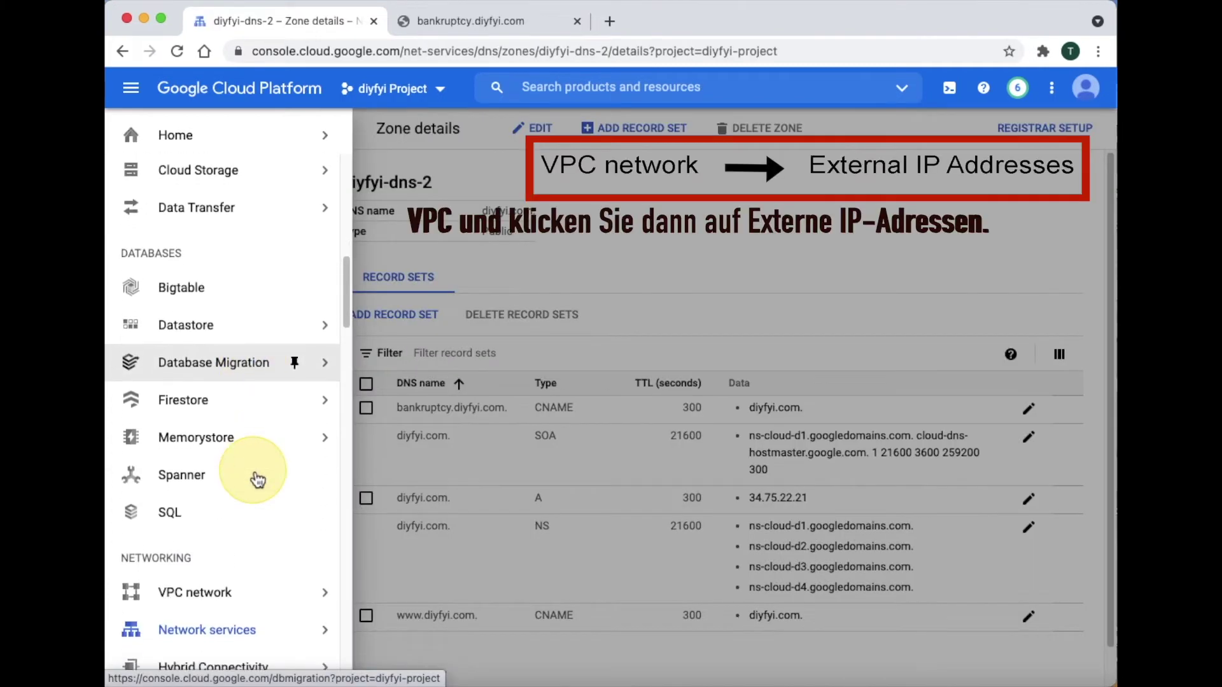
{"action": "mouse_move", "coordinate": [262, 474]}
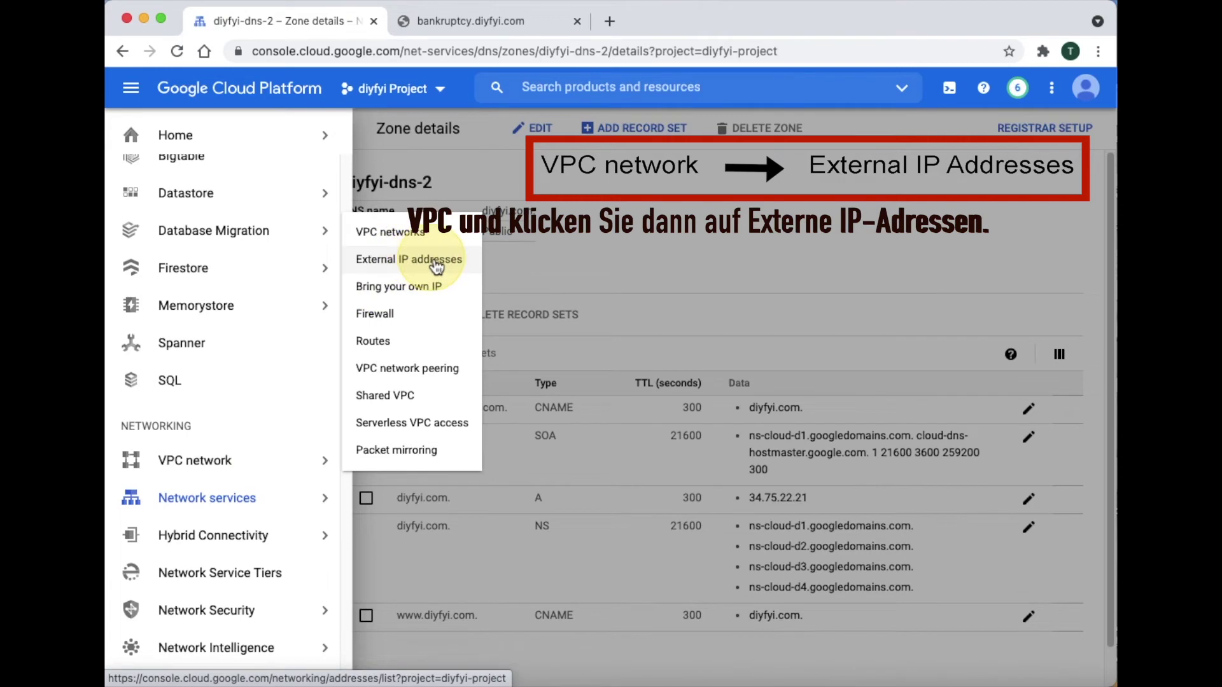
{"action": "left_click", "coordinate": [469, 272]}
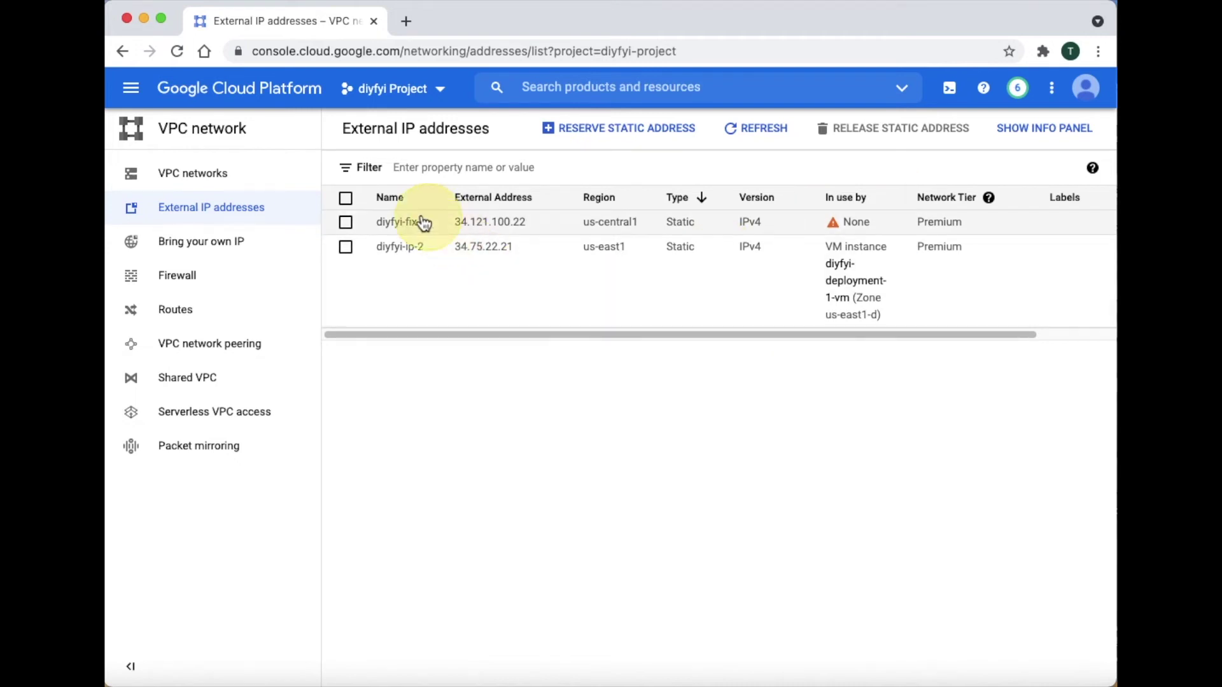
{"action": "left_click", "coordinate": [350, 223]}
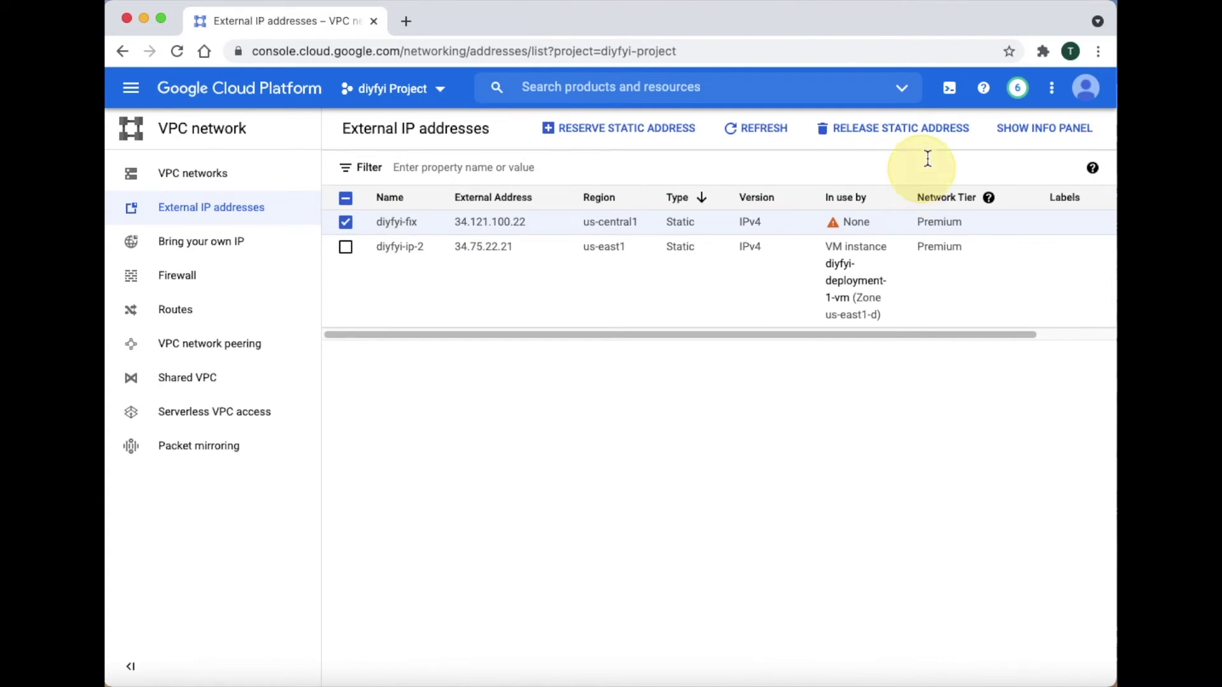
{"action": "left_click", "coordinate": [919, 127]}
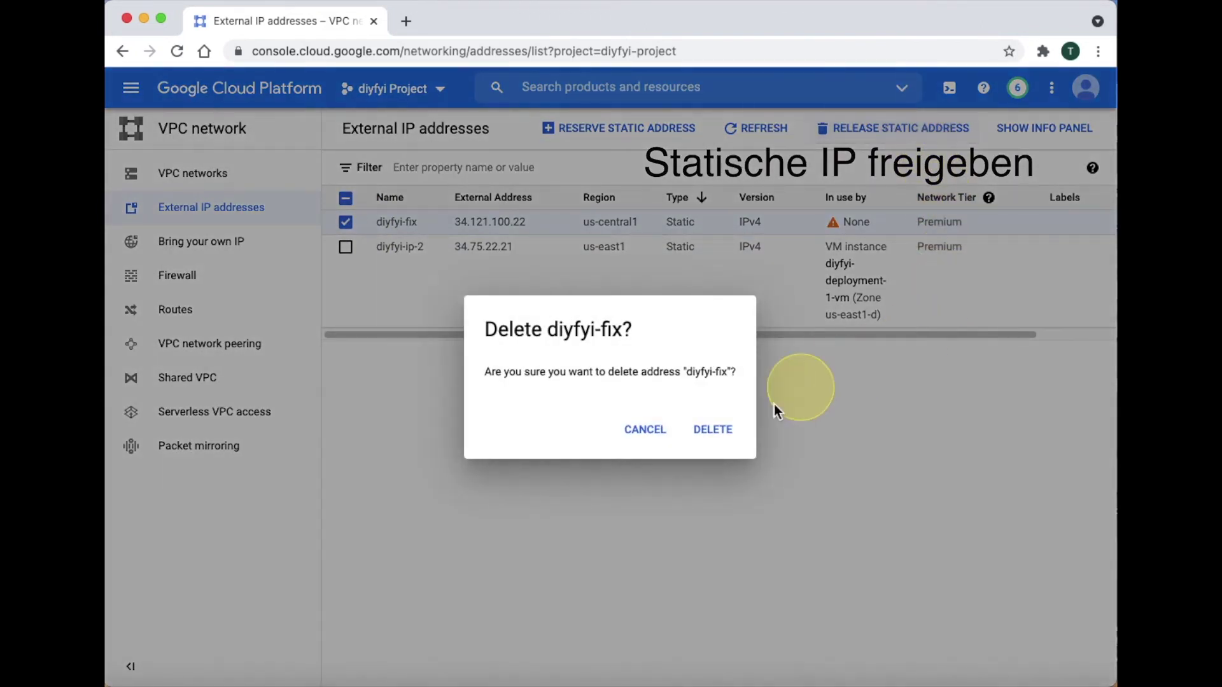
{"action": "left_click", "coordinate": [732, 436]}
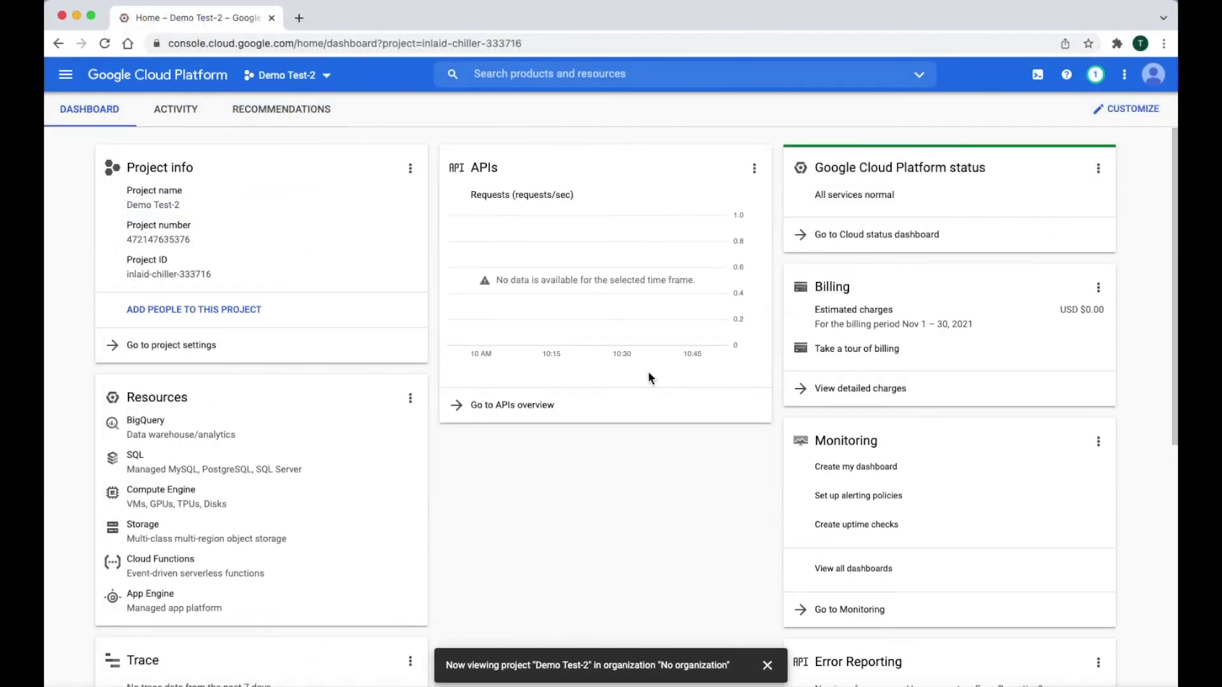
- Go to the project settings of Demo Test-2 and start shutting down the project
{"action": "left_click", "coordinate": [1136, 77]}
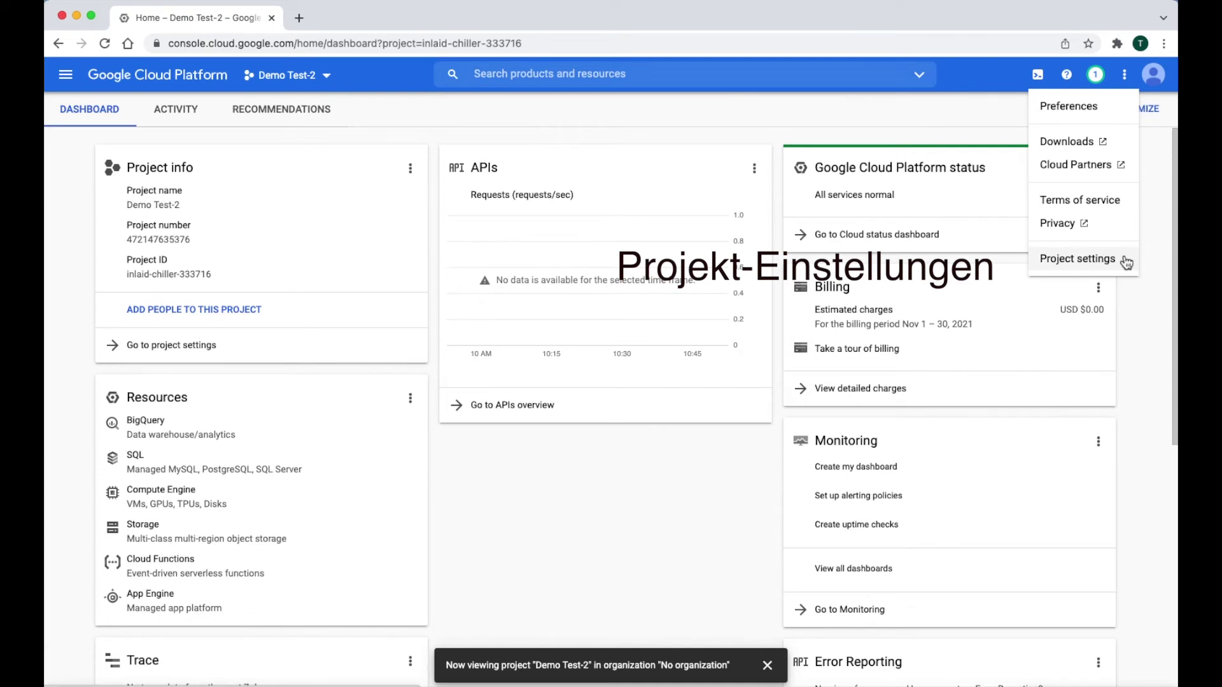
{"action": "left_click", "coordinate": [1126, 262]}
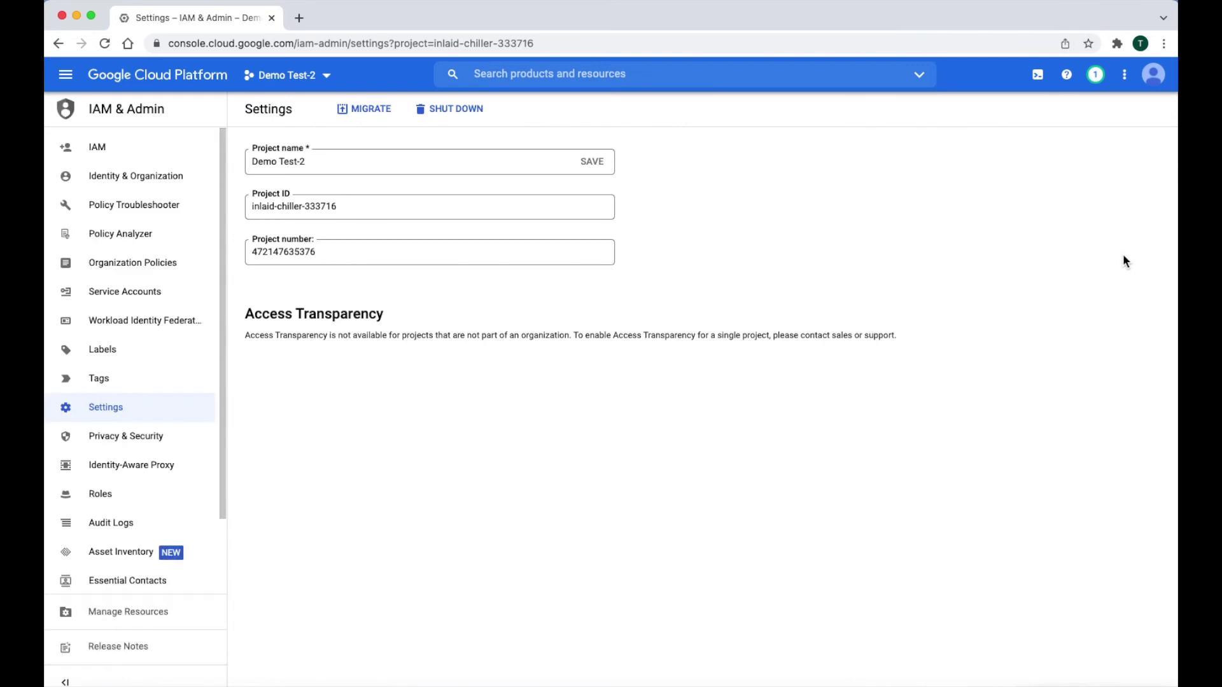
{"action": "left_click", "coordinate": [479, 120]}
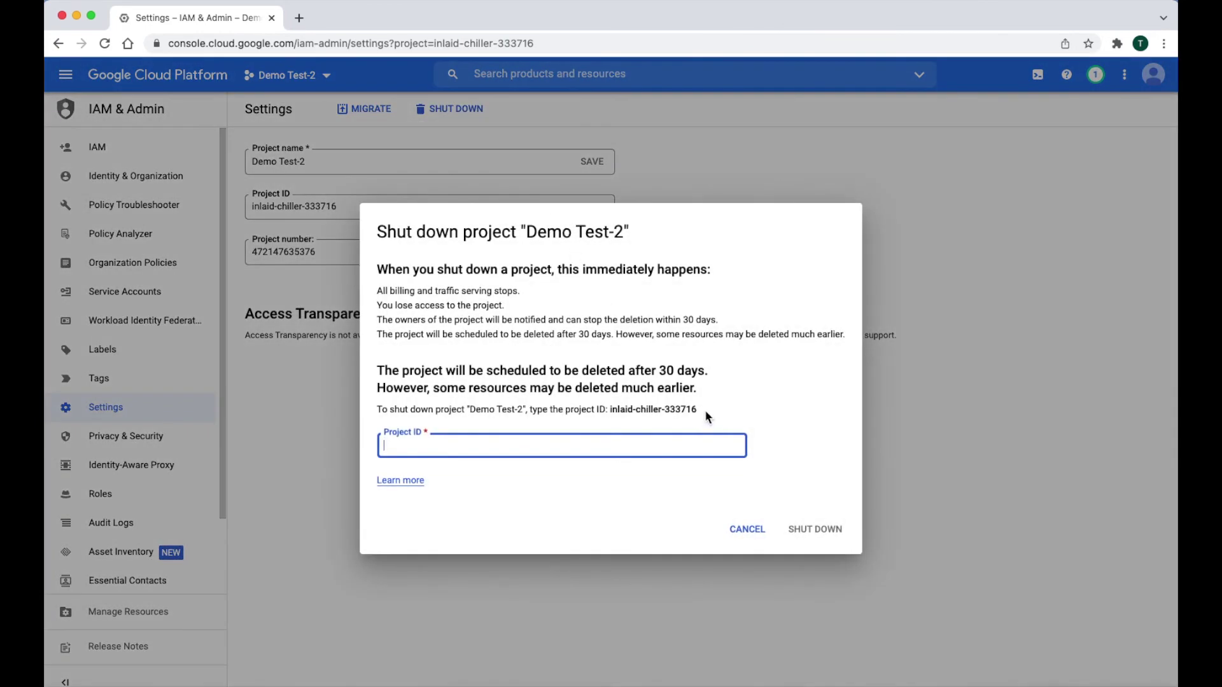
- Confirm the shutdown of Demo Test-2 with the copied project ID inlaid-chiller-333716 and acknowledge the deletion notice
{"action": "left_click", "coordinate": [671, 410]}
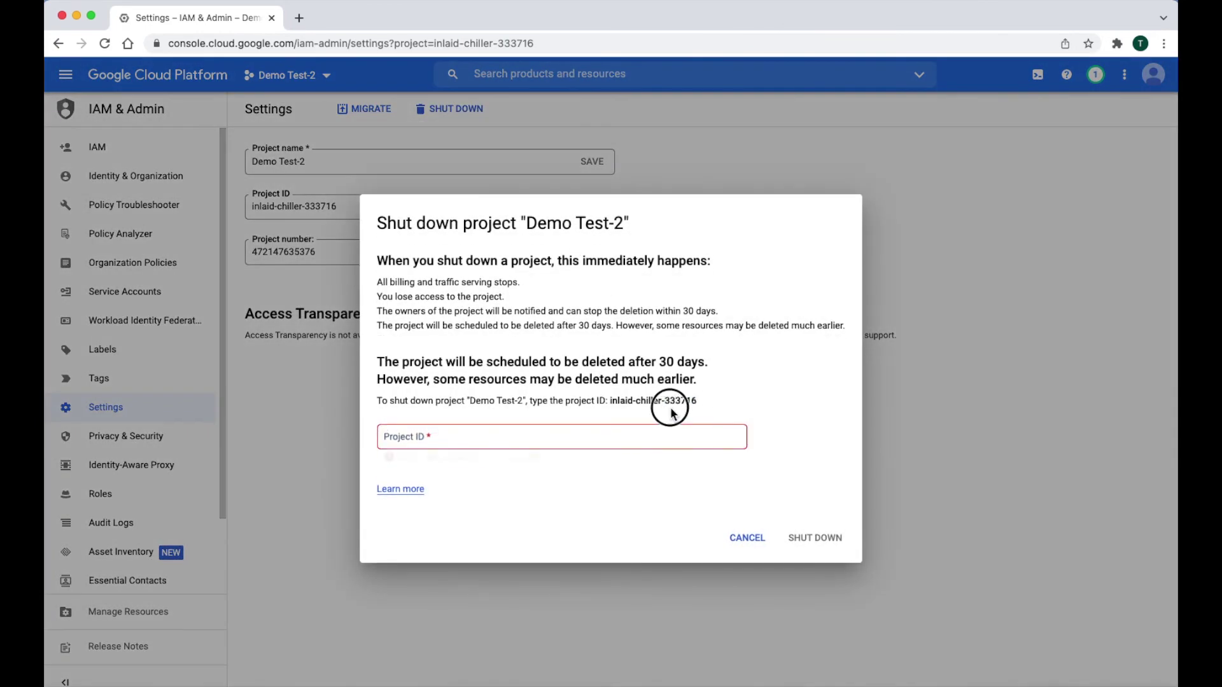
{"action": "left_click_drag", "start_coordinate": [672, 411], "coordinate": [615, 404]}
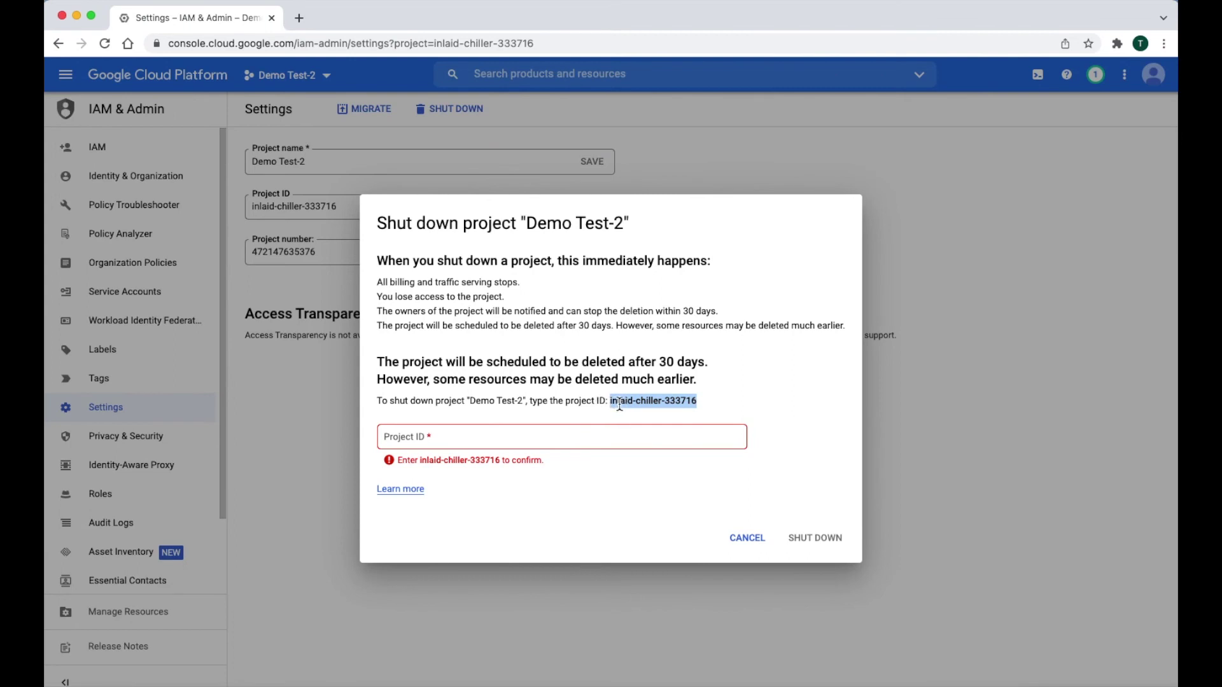
{"action": "right_click", "coordinate": [620, 404]}
{"action": "left_click", "coordinate": [636, 430]}
{"action": "left_click", "coordinate": [623, 436]}
{"action": "right_click", "coordinate": [627, 437]}
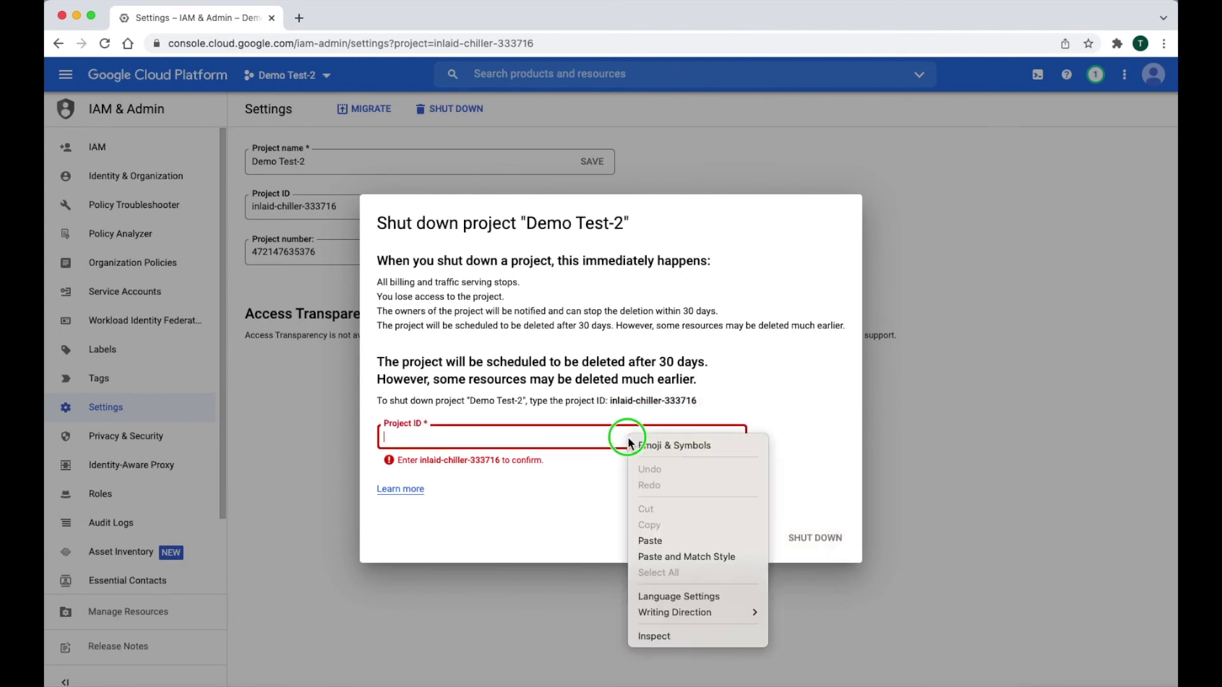
{"action": "left_click", "coordinate": [711, 542]}
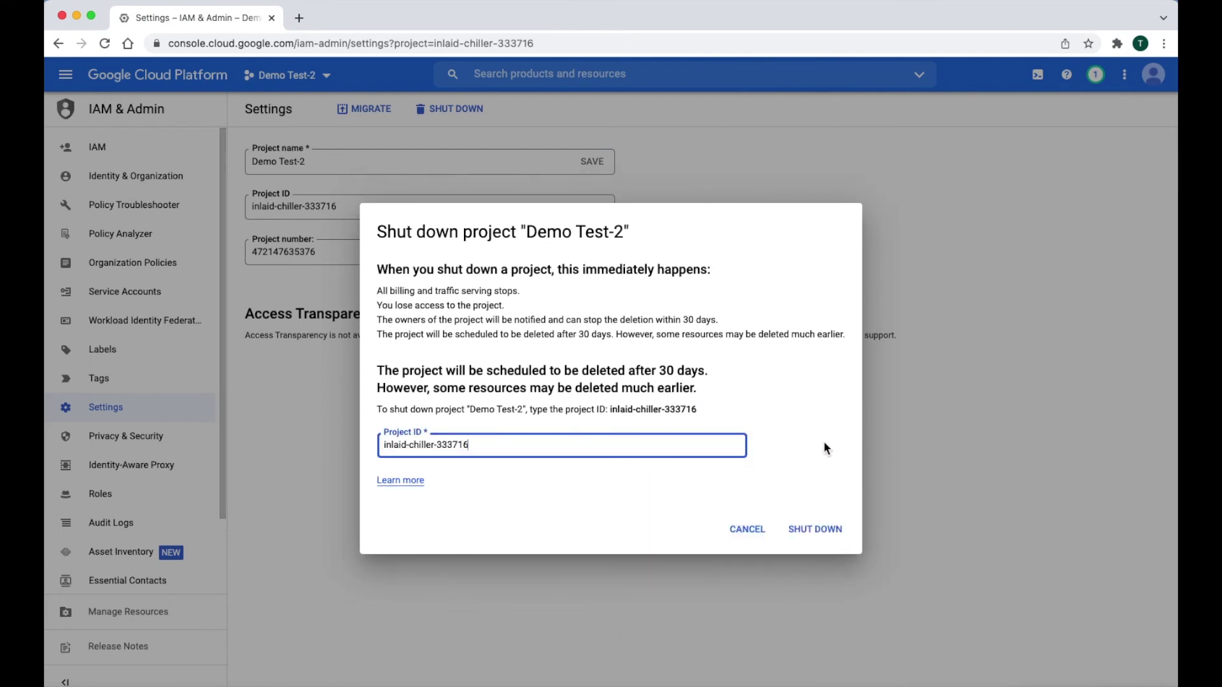
{"action": "left_click", "coordinate": [816, 534]}
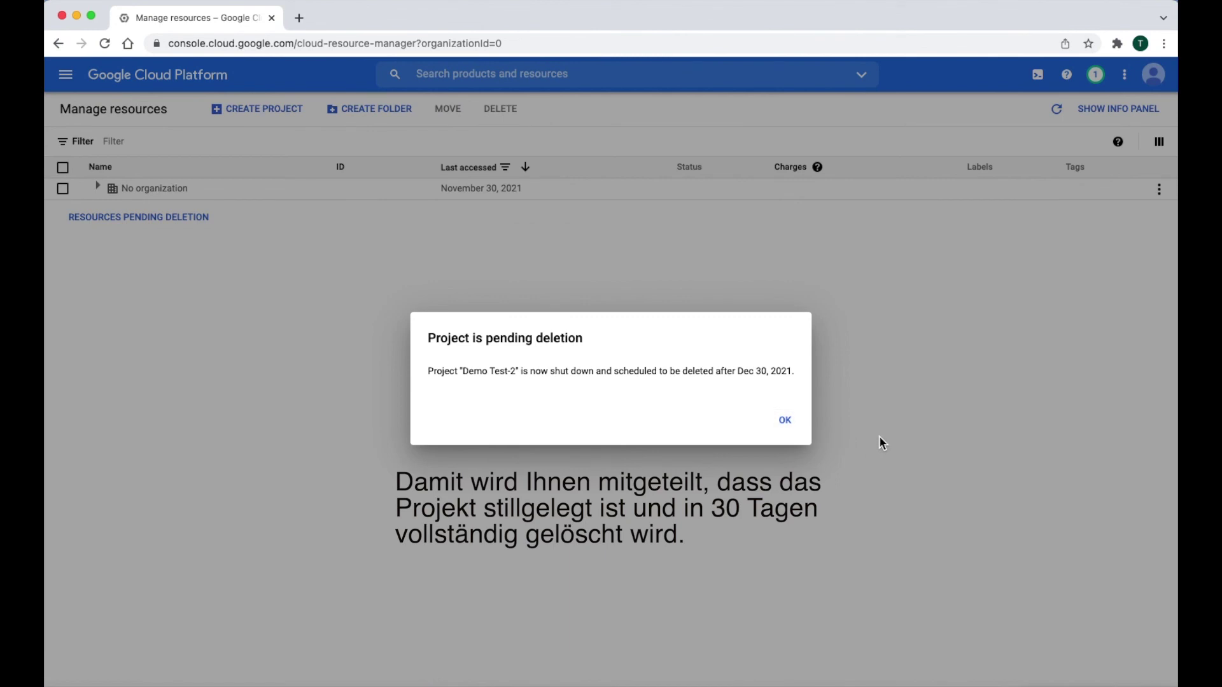
{"action": "left_click", "coordinate": [795, 426]}
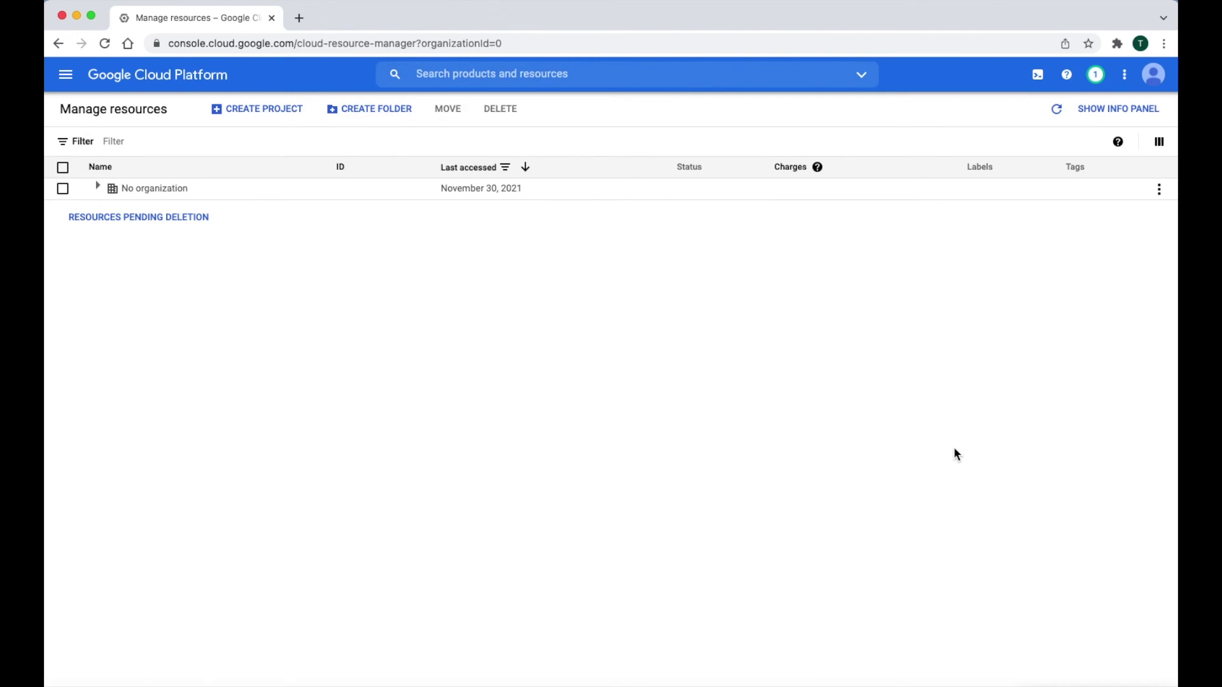
- Open the home dashboard and its project selector to check the list of remaining projects
{"action": "left_click", "coordinate": [73, 83]}
{"action": "mouse_move", "coordinate": [90, 118]}
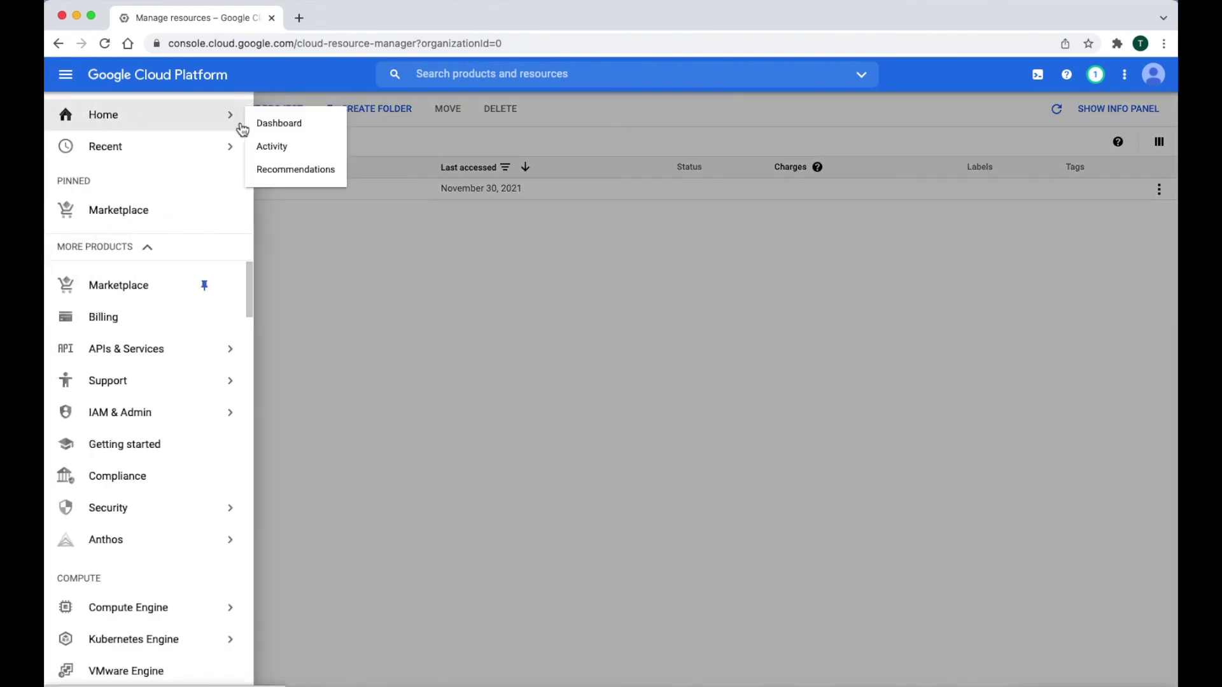
{"action": "left_click", "coordinate": [261, 121]}
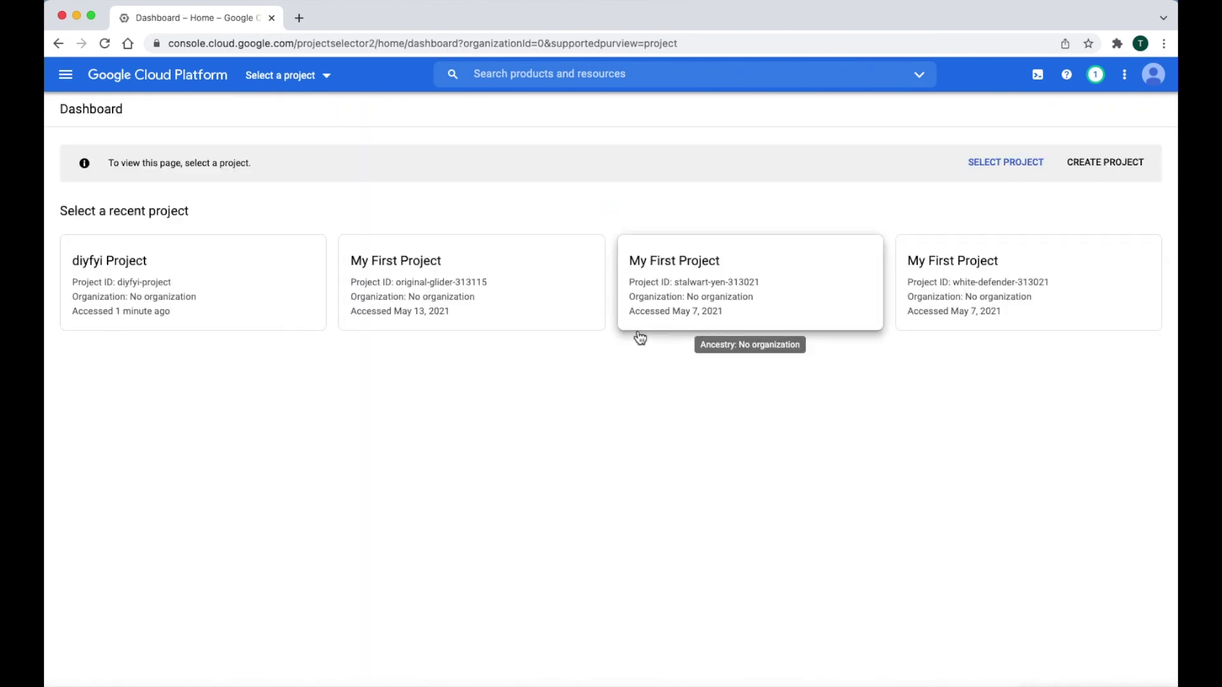
{"action": "left_click", "coordinate": [338, 77]}
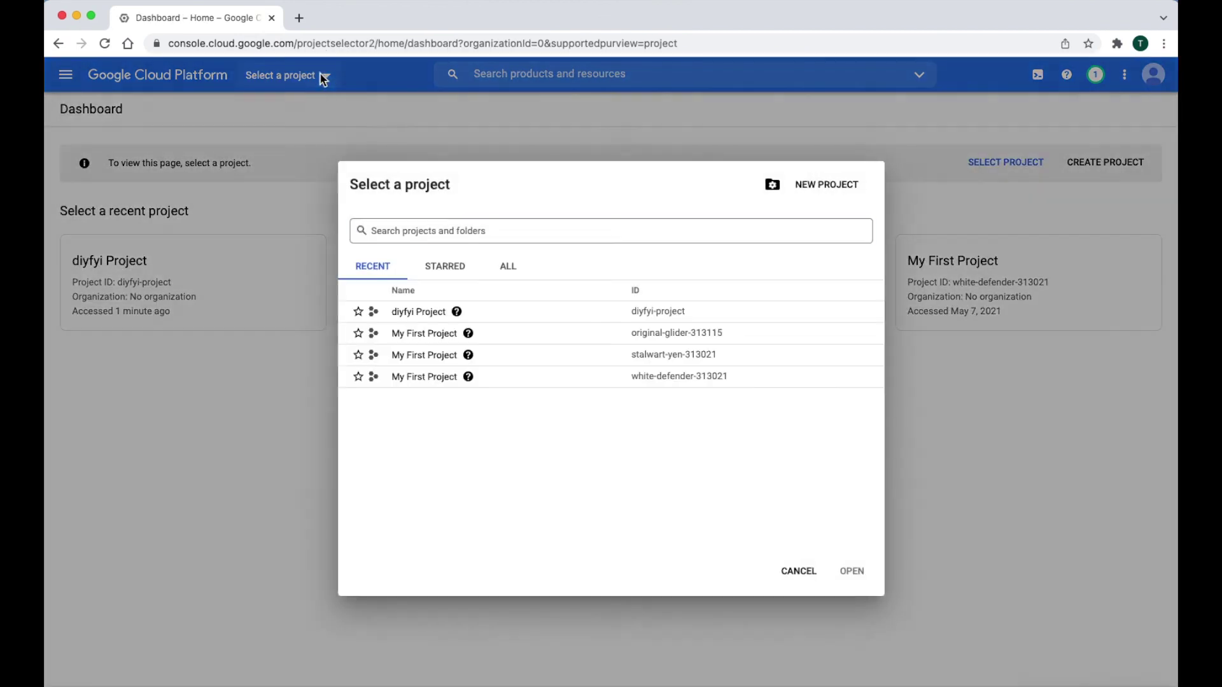